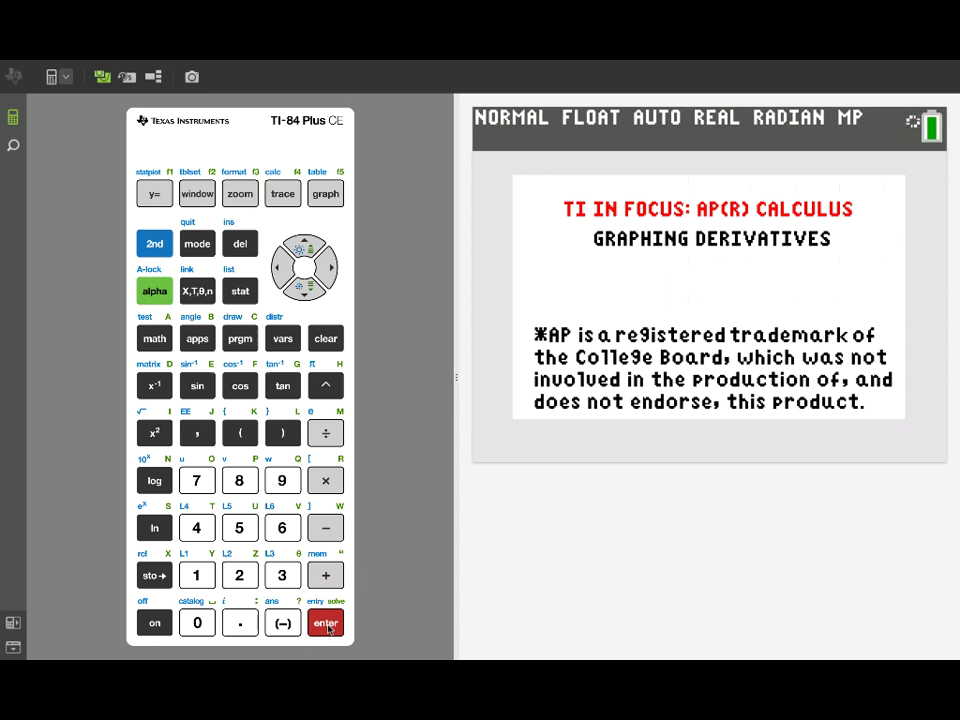
# Step: Dismiss the 'Graphing Derivatives' title screen to reveal the cubic curve graph
pyautogui.click(327, 625)
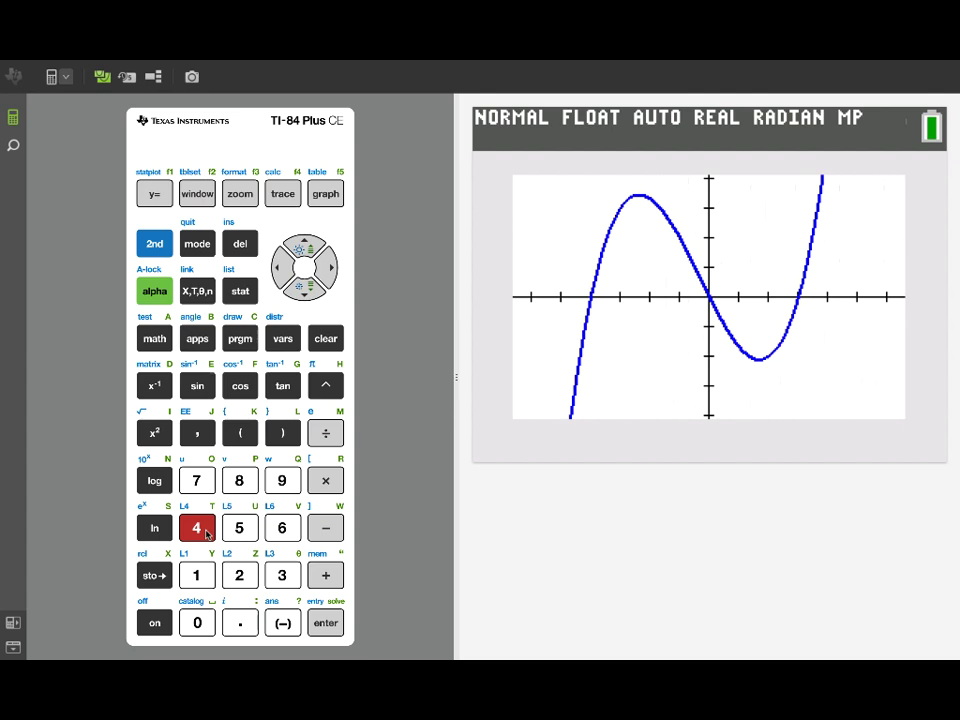
# Step: Insert nDeriv( into Y2 with X as the differentiation variable
pyautogui.click(155, 195)
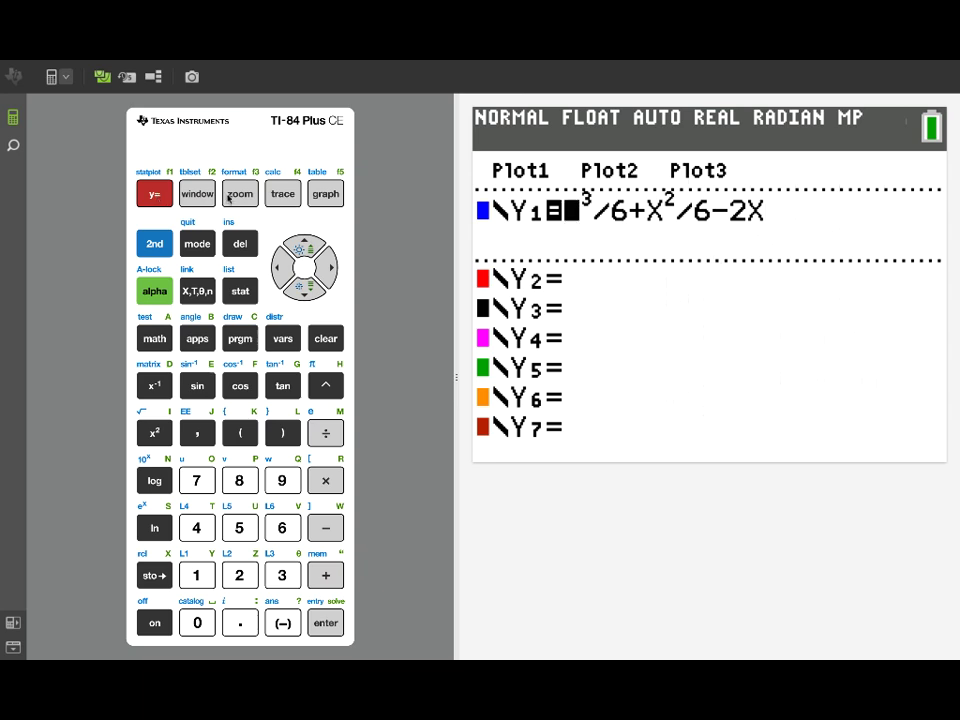
pyautogui.click(311, 286)
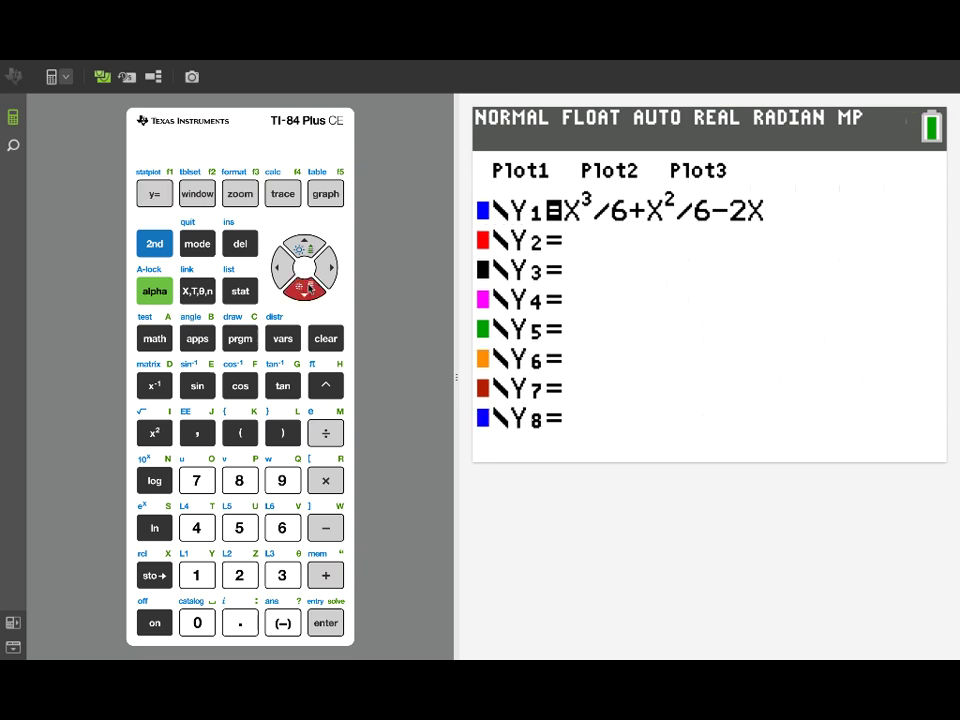
pyautogui.click(160, 341)
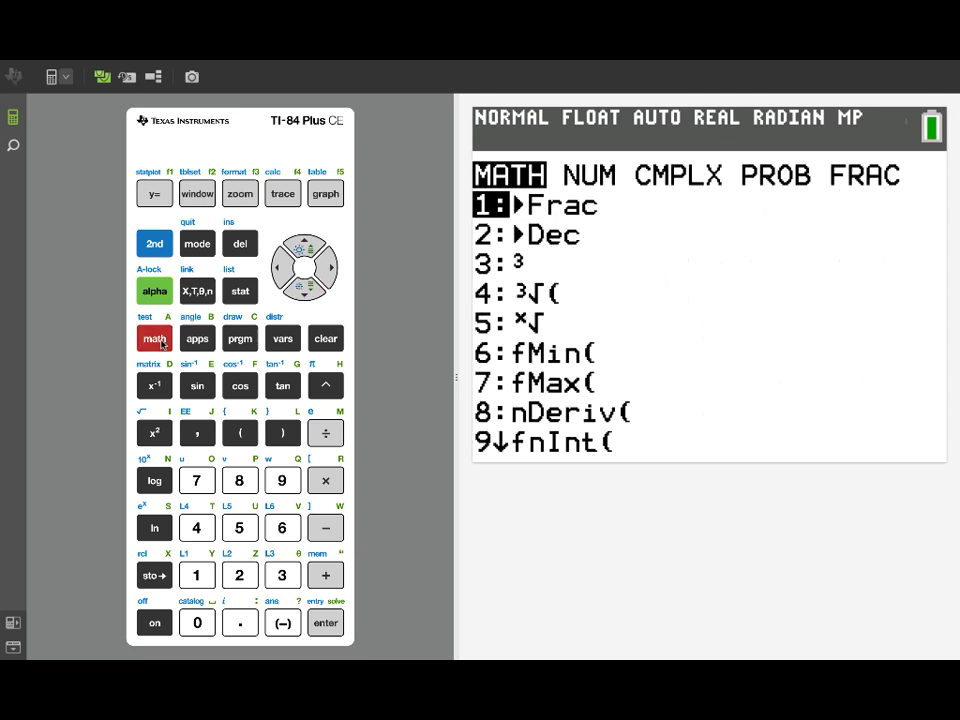
pyautogui.click(300, 287)
pyautogui.click(300, 287)
pyautogui.click(300, 287)
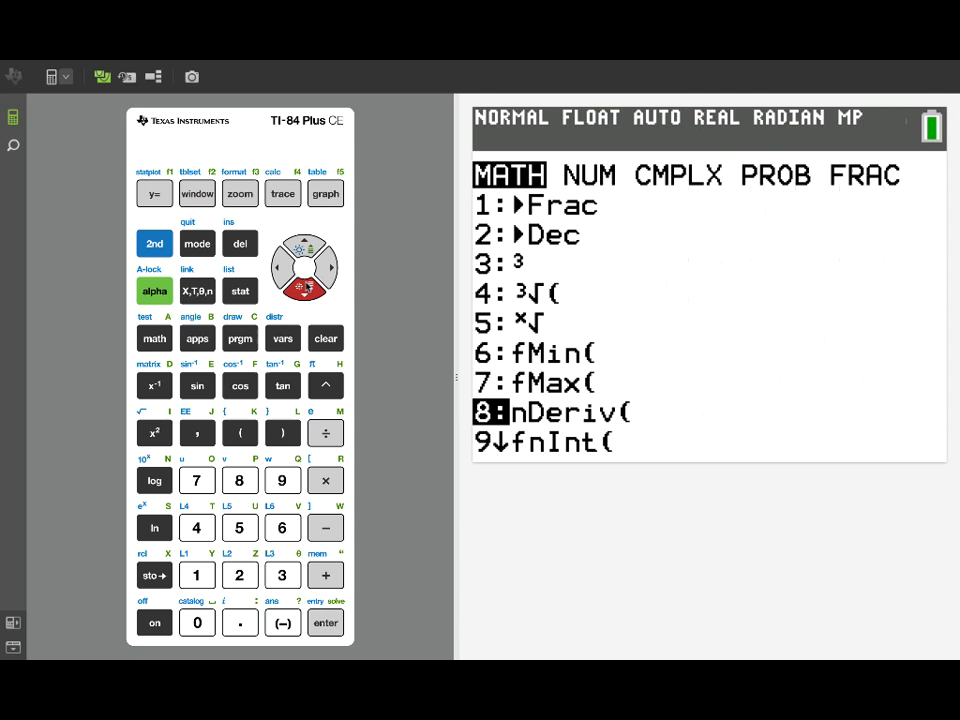
pyautogui.click(300, 287)
pyautogui.click(300, 247)
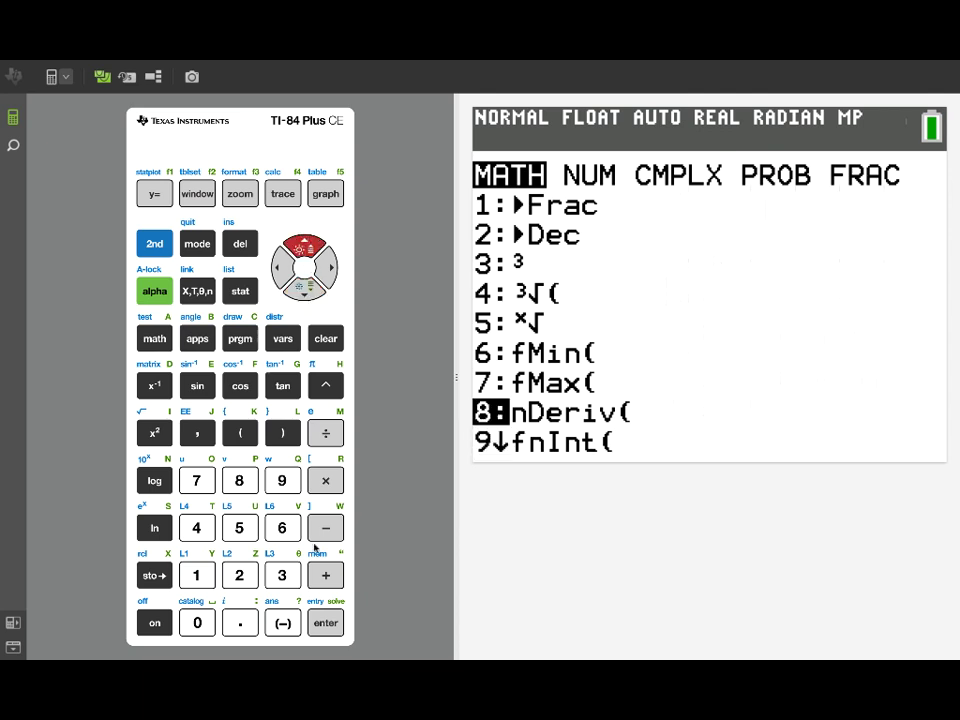
pyautogui.click(325, 622)
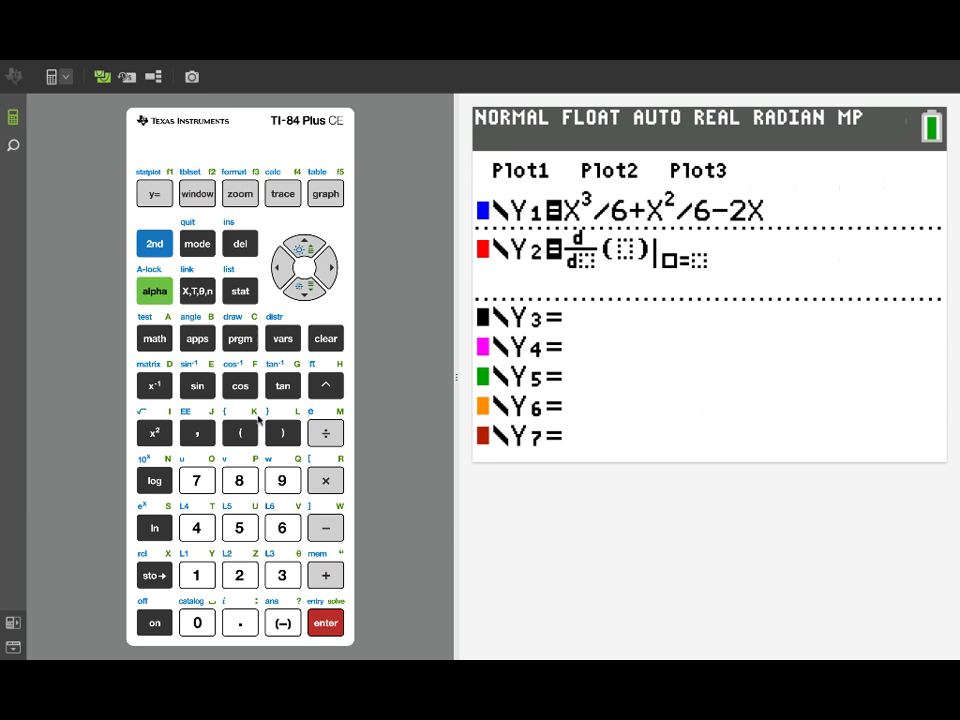
pyautogui.click(198, 292)
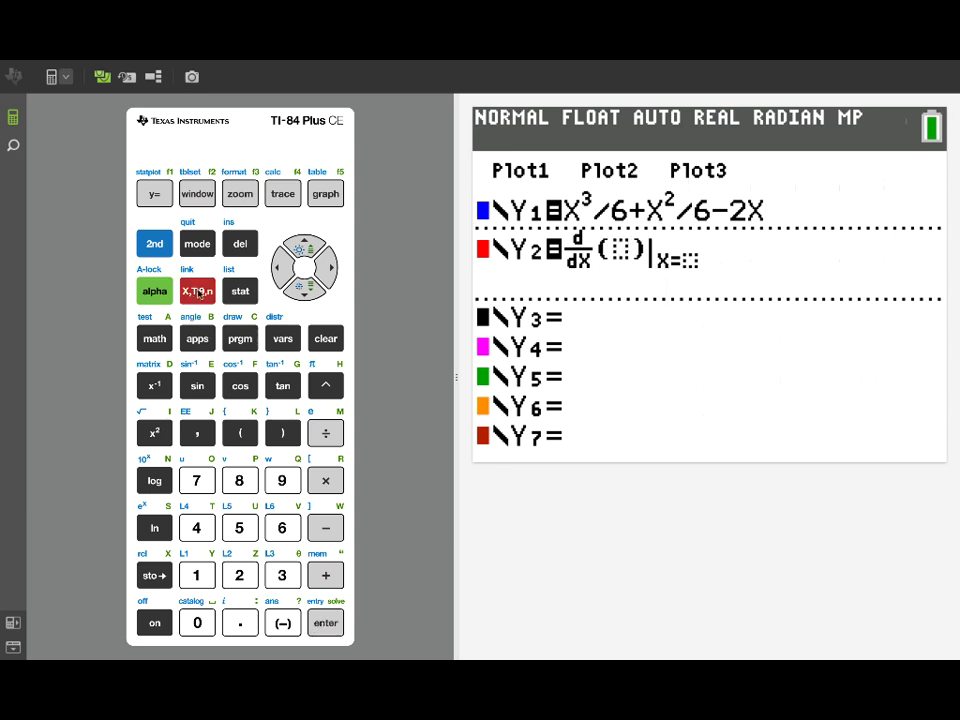
# Step: Complete Y2 by differentiating Y1 from Y-VARS and evaluating at X
pyautogui.click(282, 339)
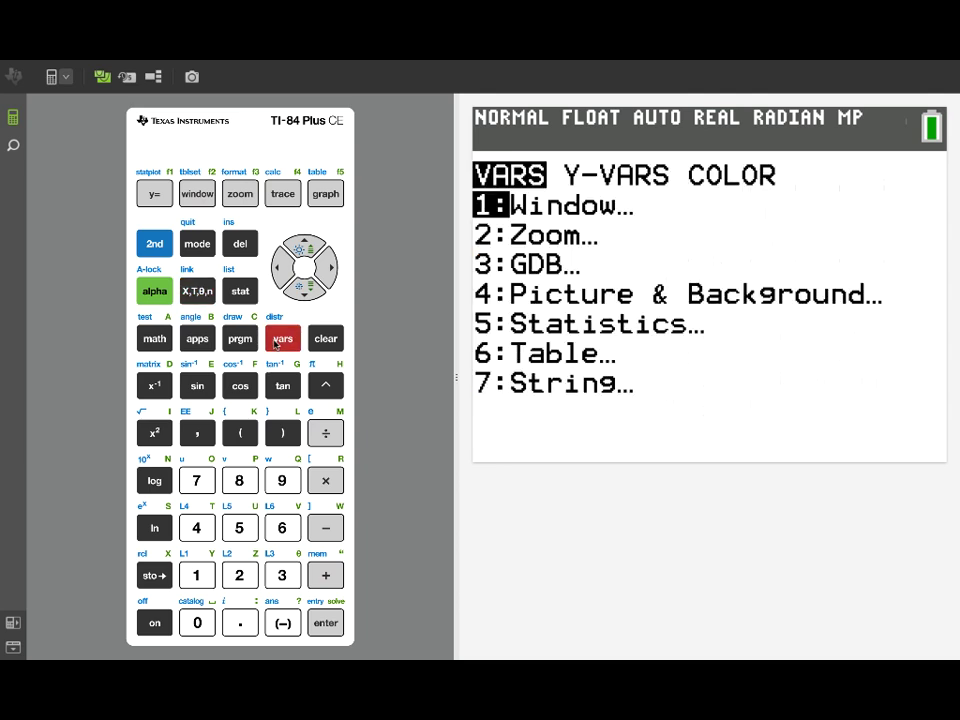
pyautogui.click(327, 270)
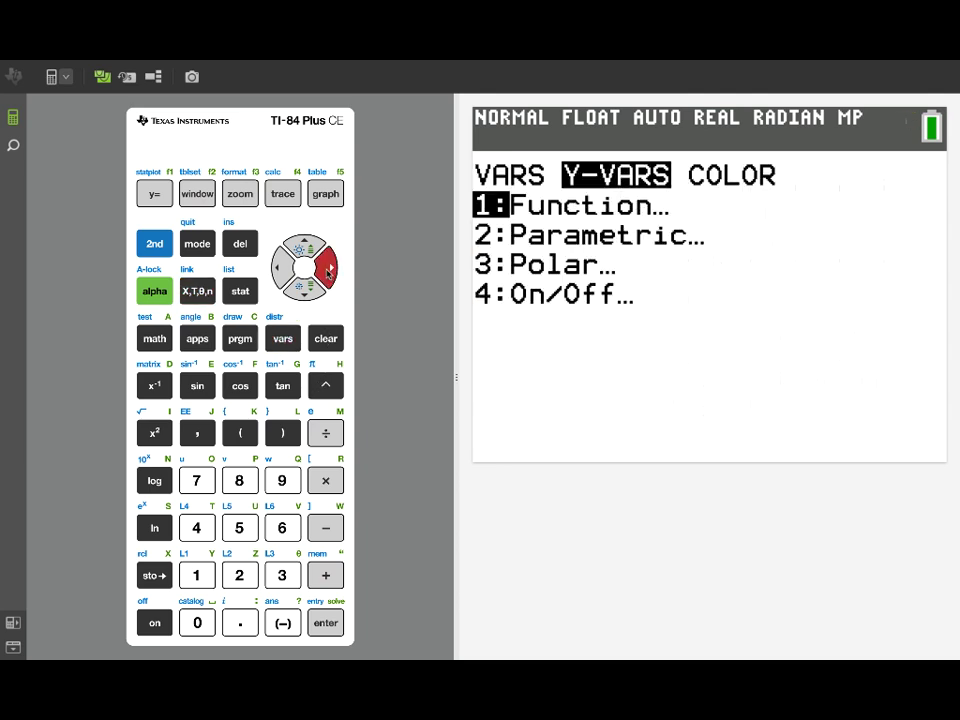
pyautogui.click(322, 622)
pyautogui.click(322, 622)
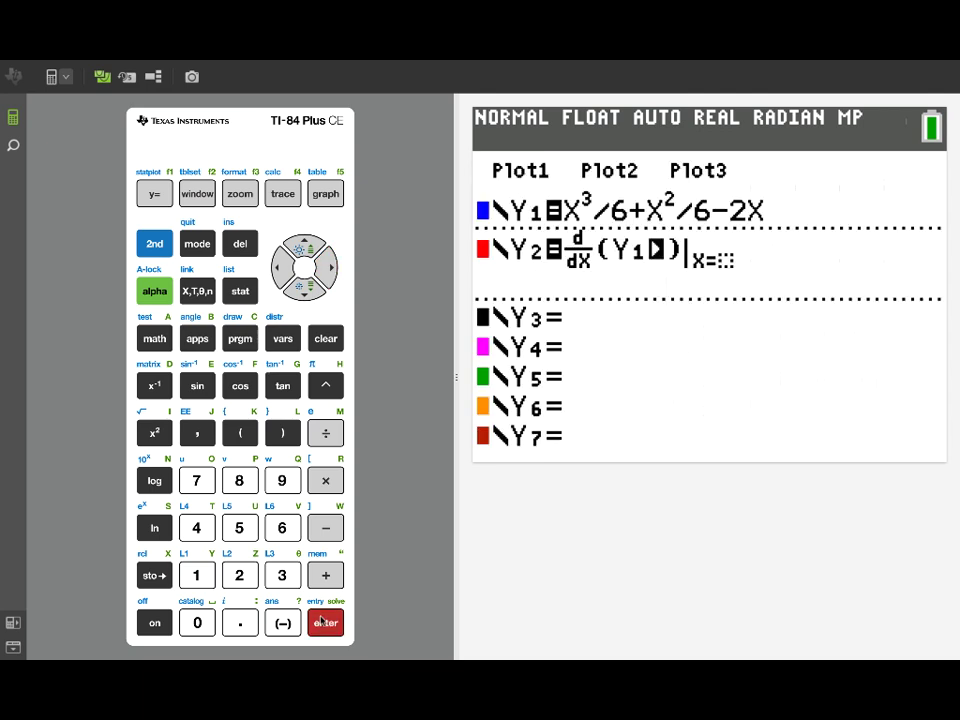
pyautogui.click(327, 270)
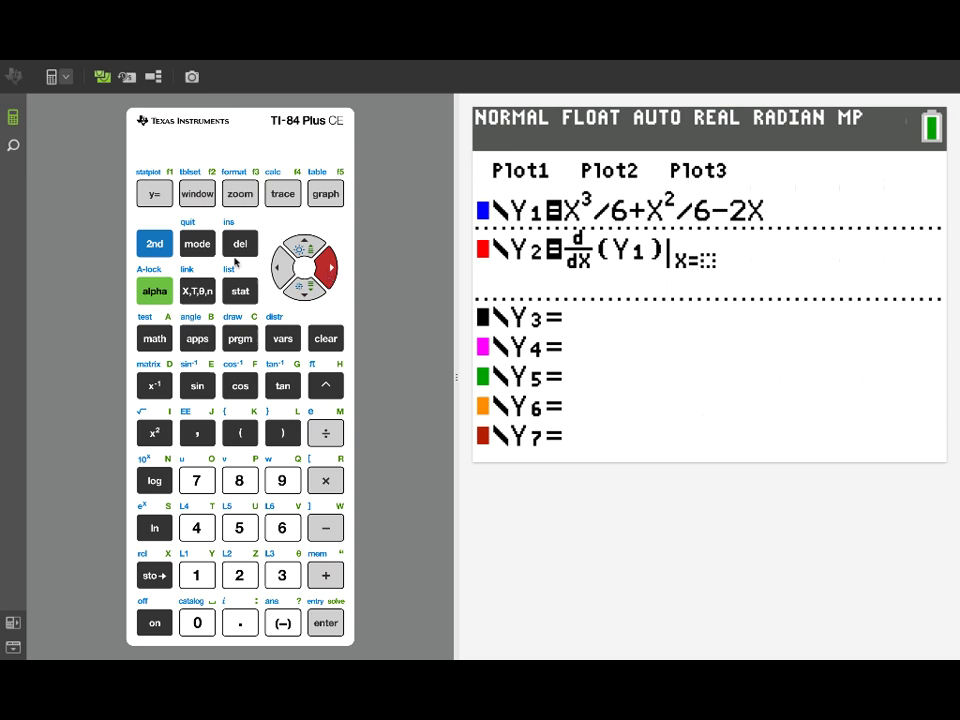
pyautogui.click(199, 293)
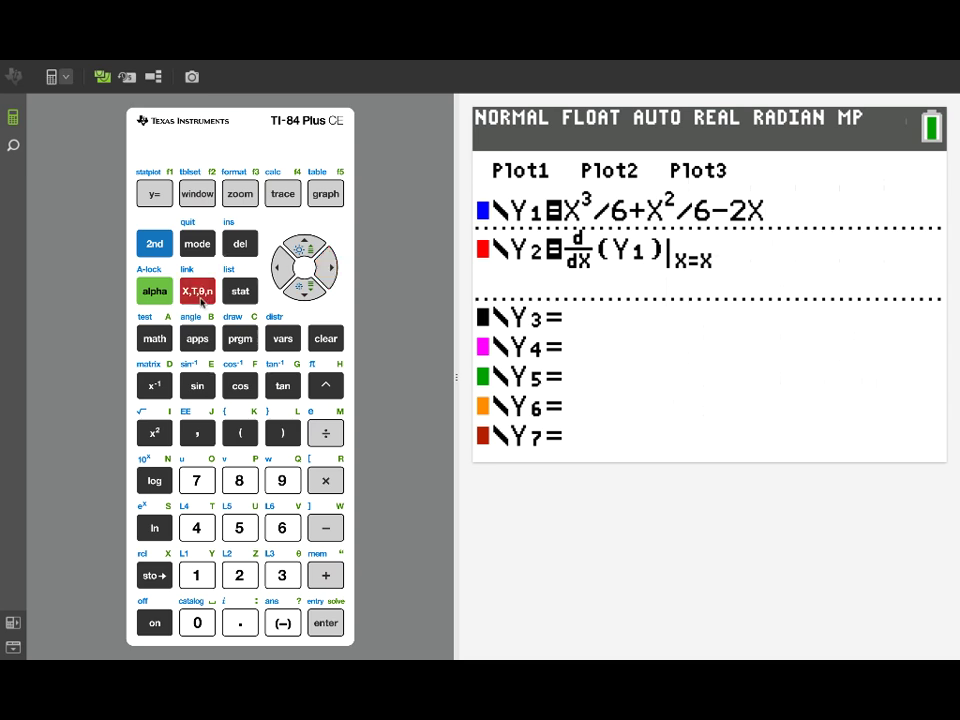
# Step: Graph the blue cubic Y1 with its derivative Y2 as a red parabola
pyautogui.click(326, 194)
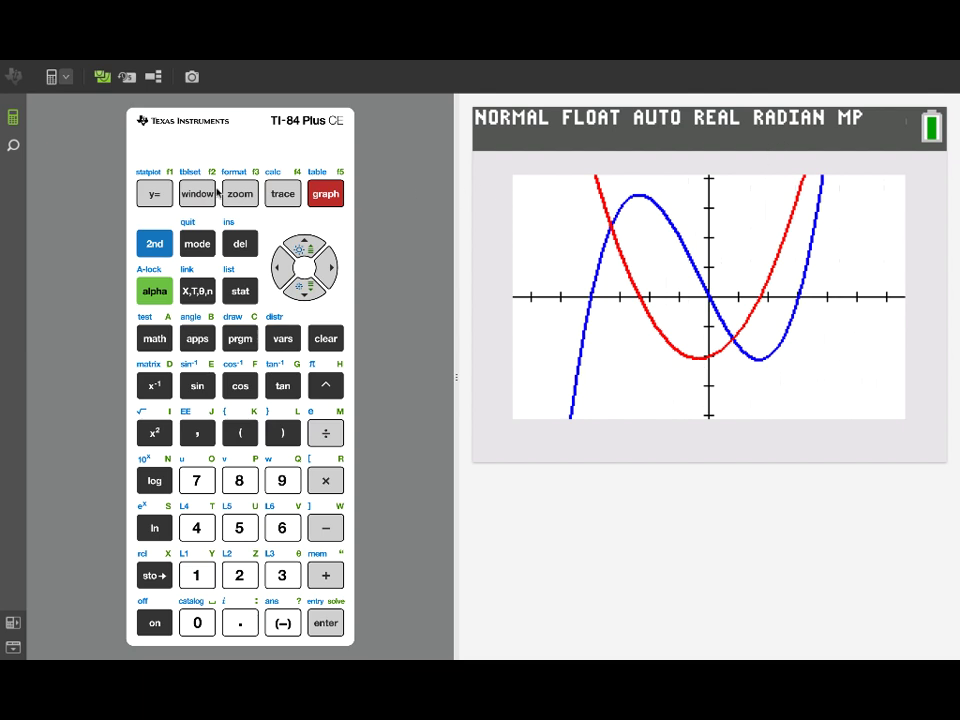
# Step: Replace the cubic in Y1 with sin(X) and graph it with its derivative
pyautogui.click(150, 195)
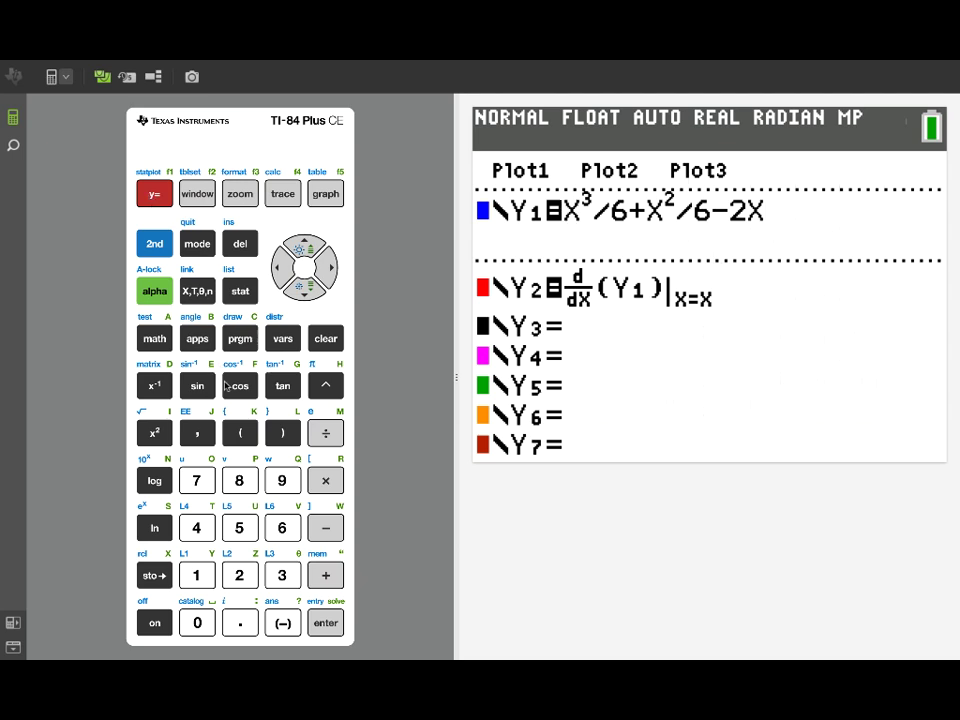
pyautogui.click(326, 339)
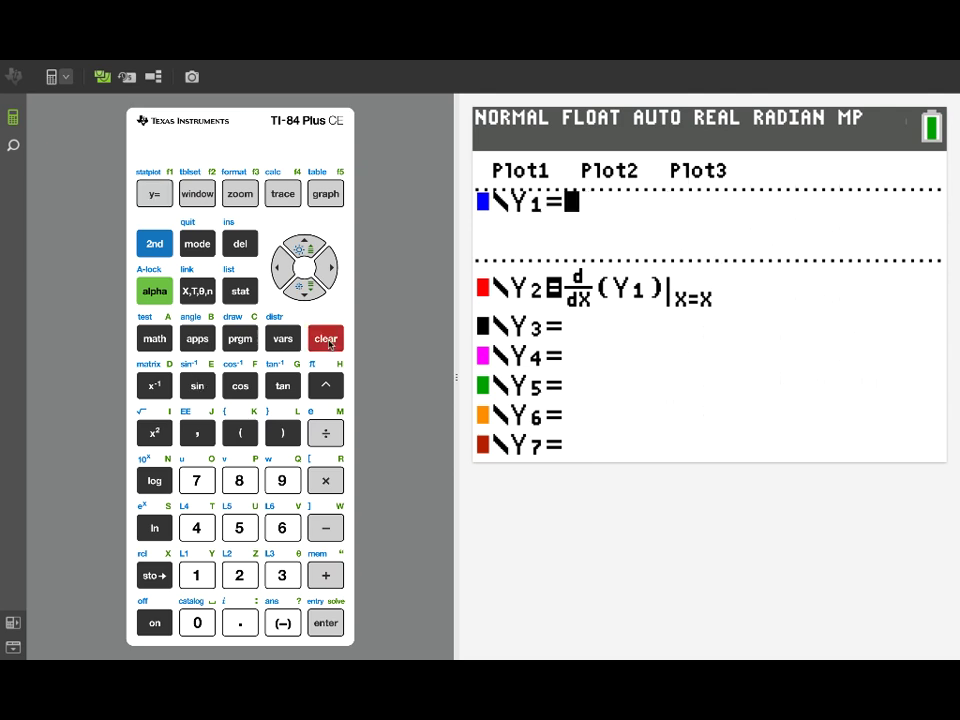
pyautogui.click(199, 387)
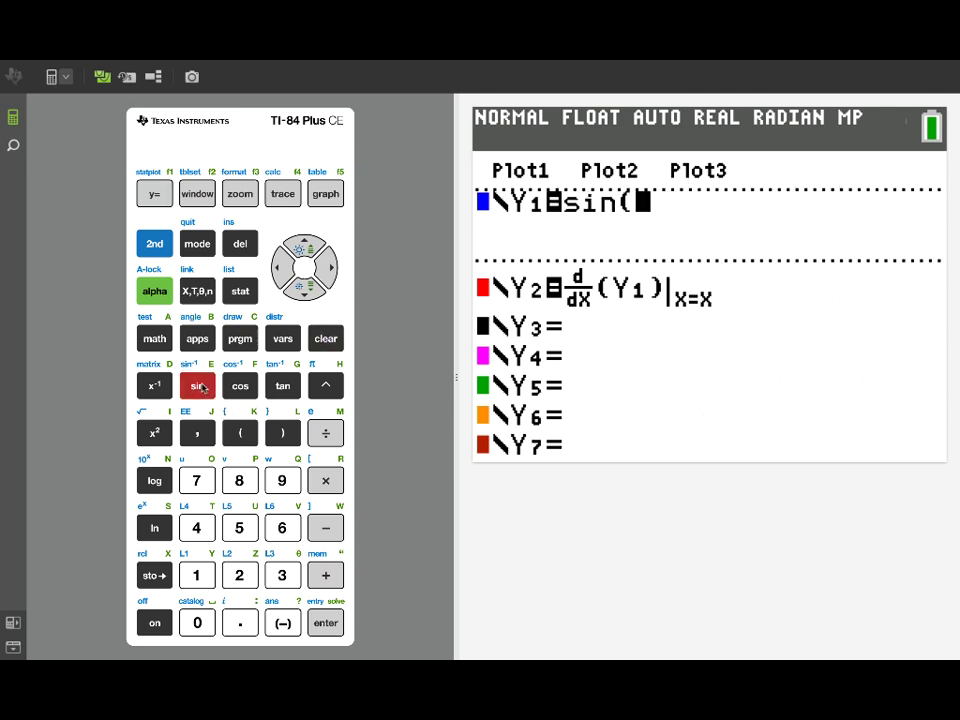
pyautogui.click(198, 291)
pyautogui.click(283, 433)
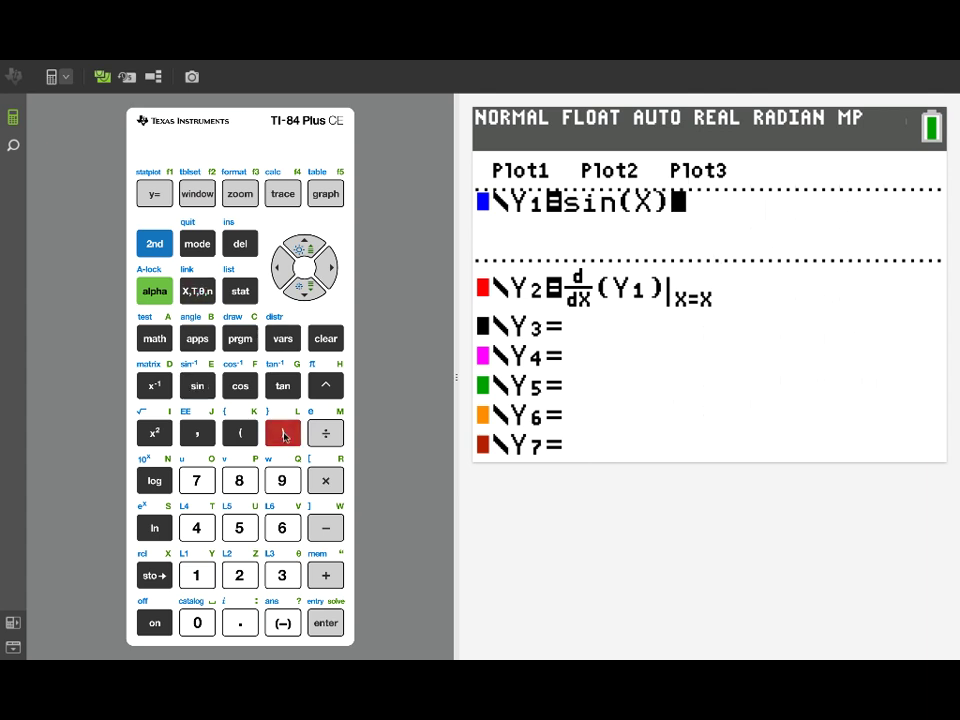
pyautogui.click(326, 194)
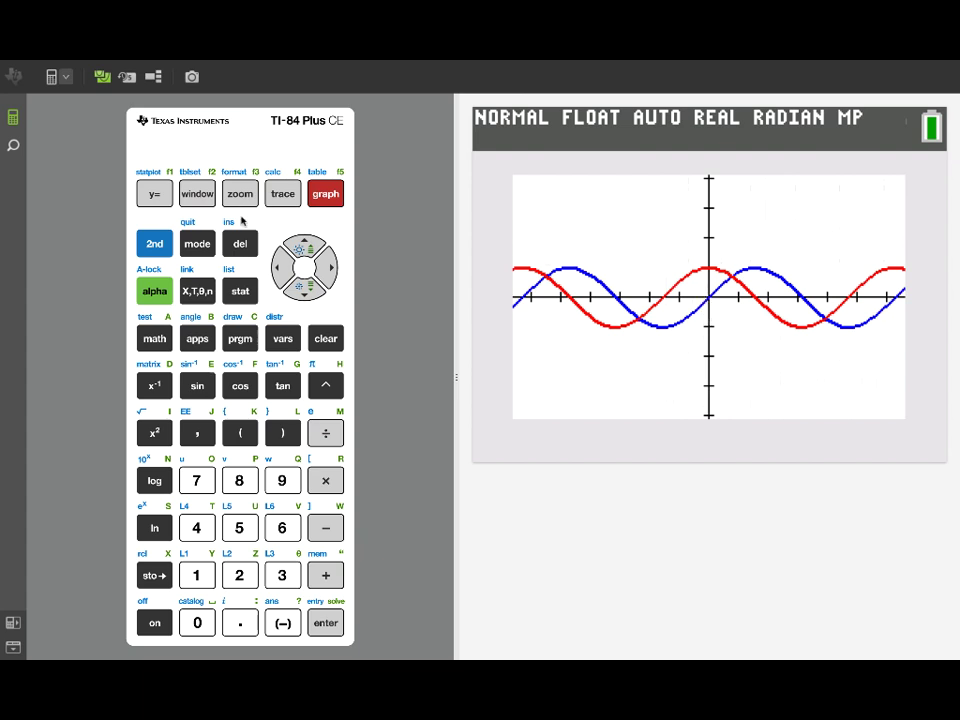
# Step: Edit Y1 from sin(X) to sin(2X) by inserting 2X as the argument
pyautogui.click(156, 196)
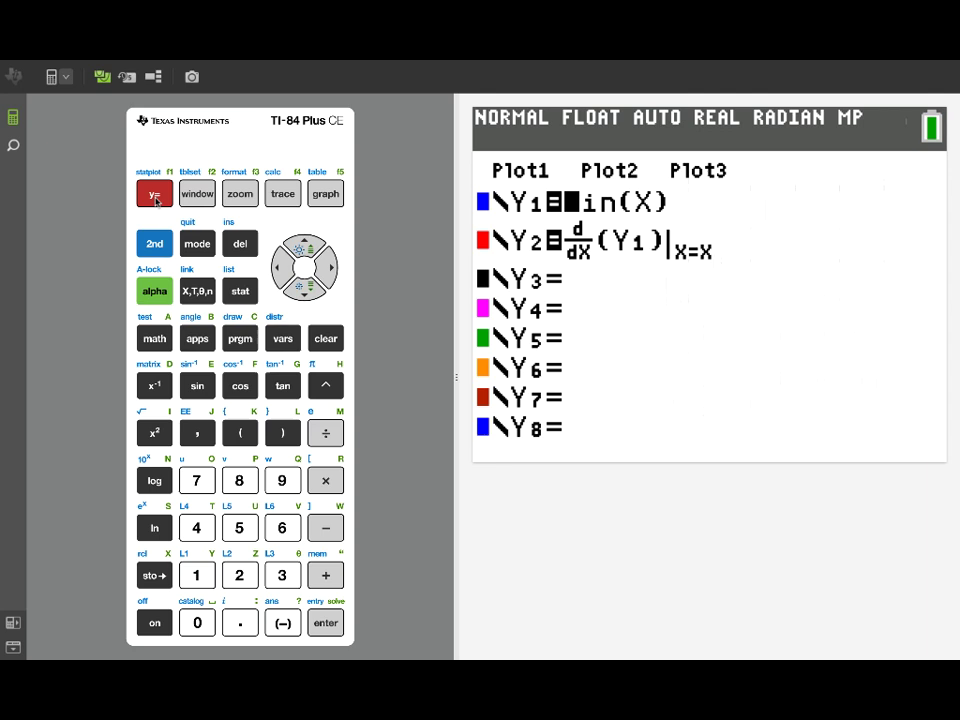
pyautogui.click(323, 266)
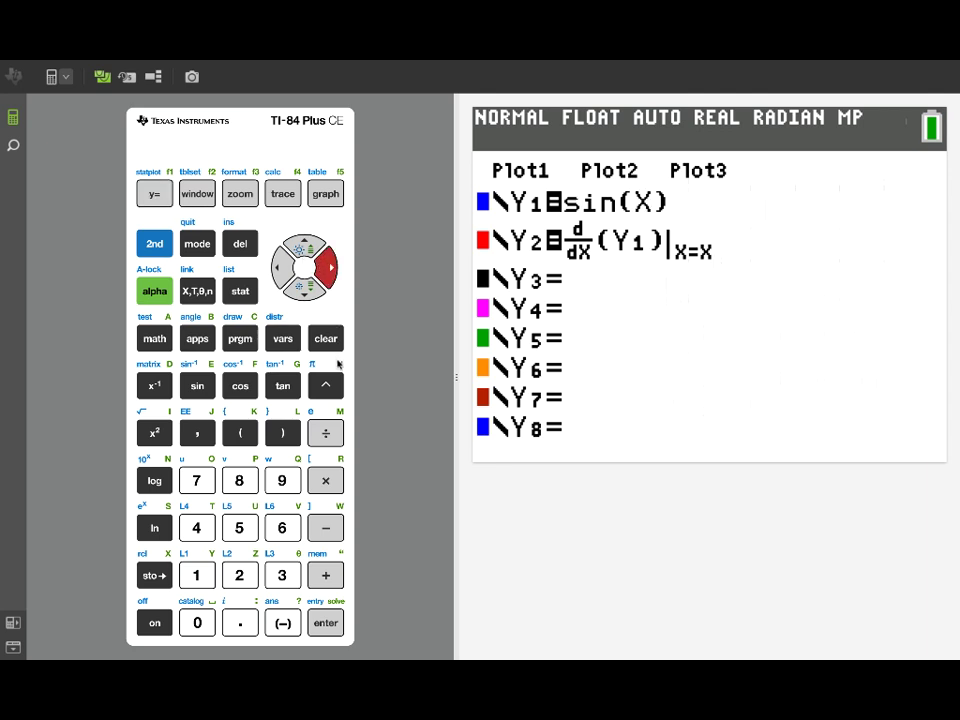
pyautogui.click(238, 585)
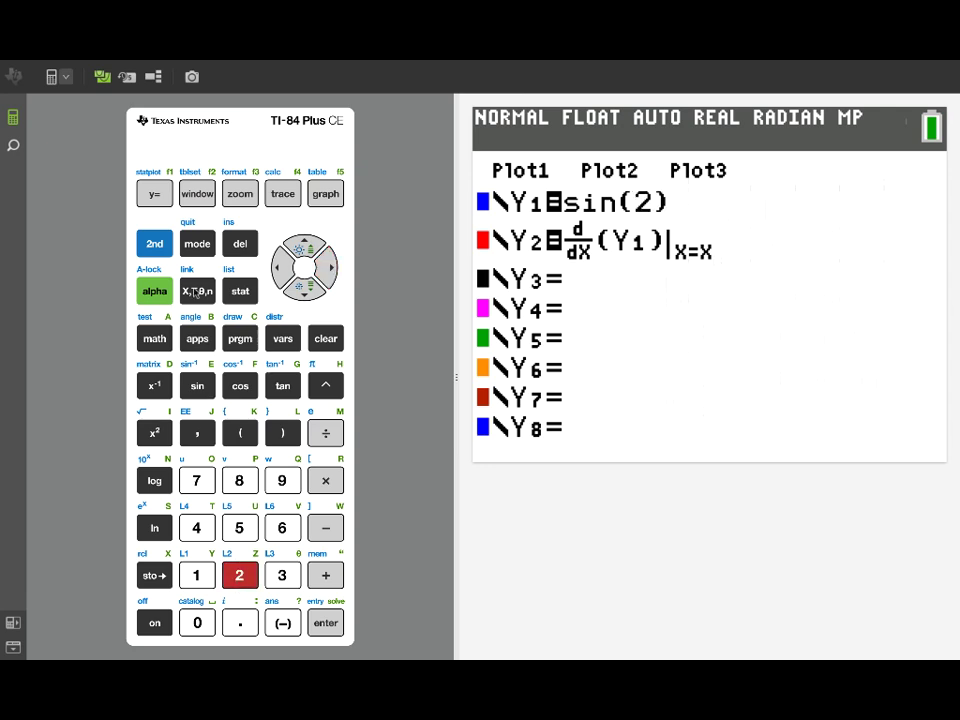
pyautogui.click(195, 291)
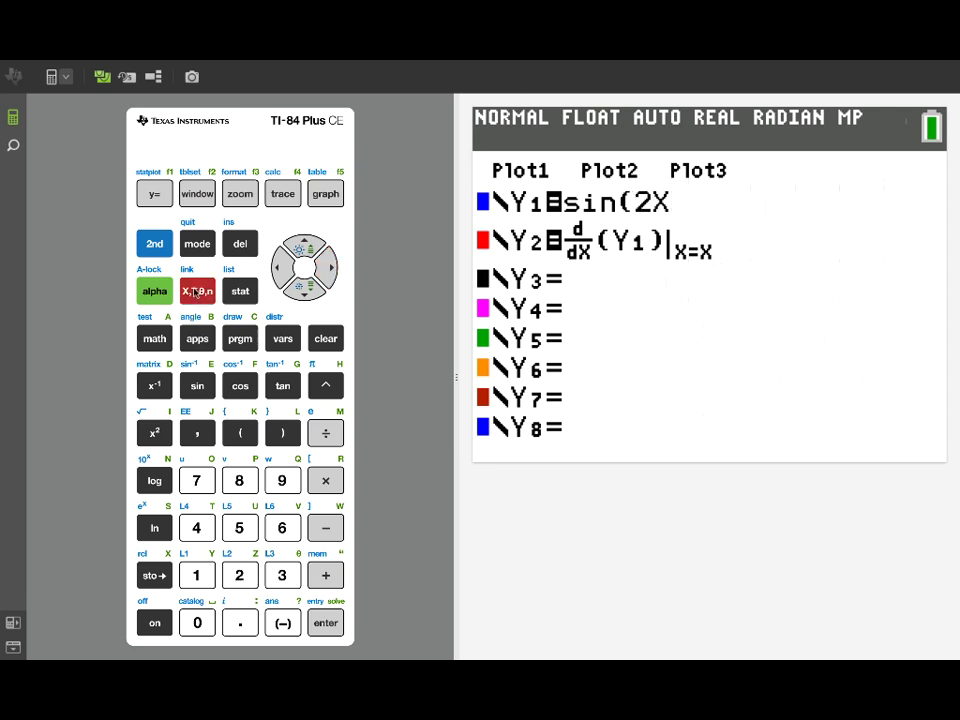
pyautogui.click(279, 432)
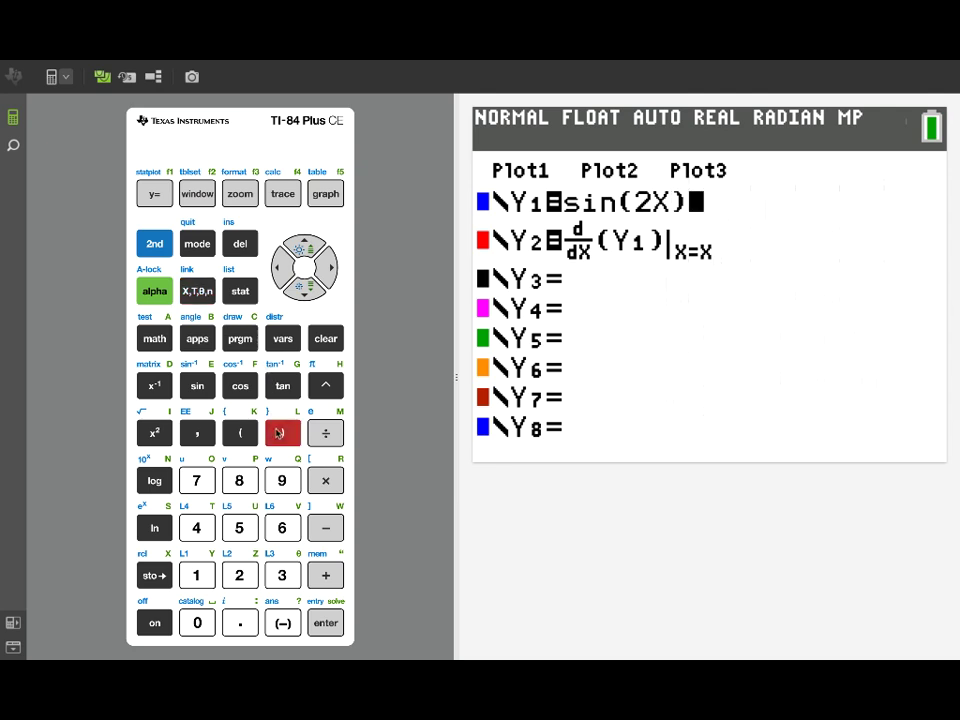
# Step: Graph sin(2X) in blue and its derivative as a red wave of double amplitude
pyautogui.click(336, 204)
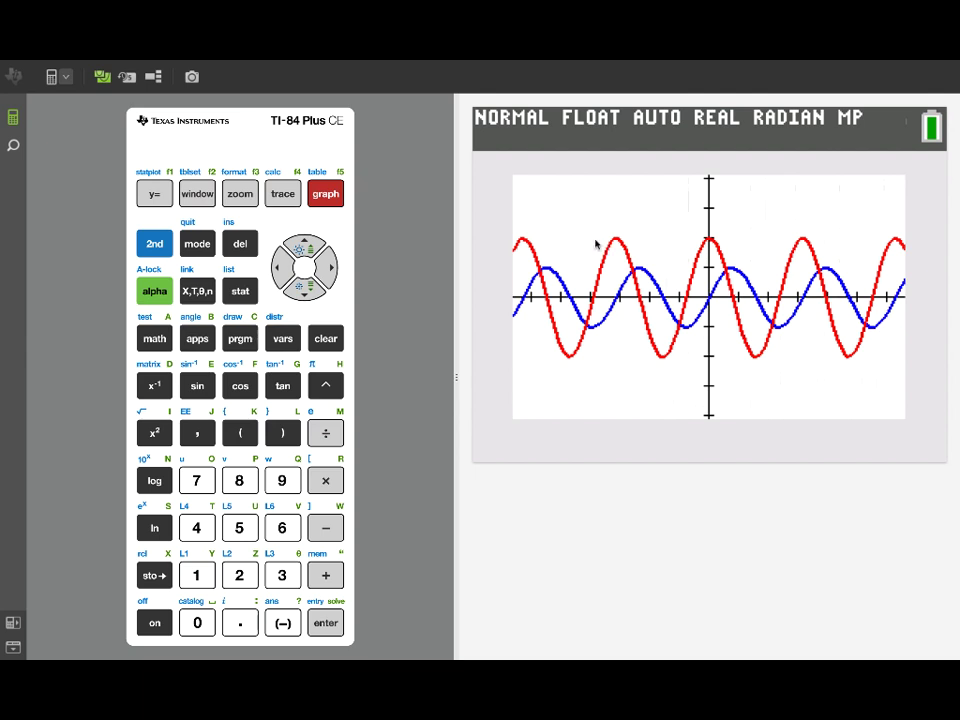
# Step: Insert nDeriv( into the empty Y3 line with X as the variable
pyautogui.click(148, 196)
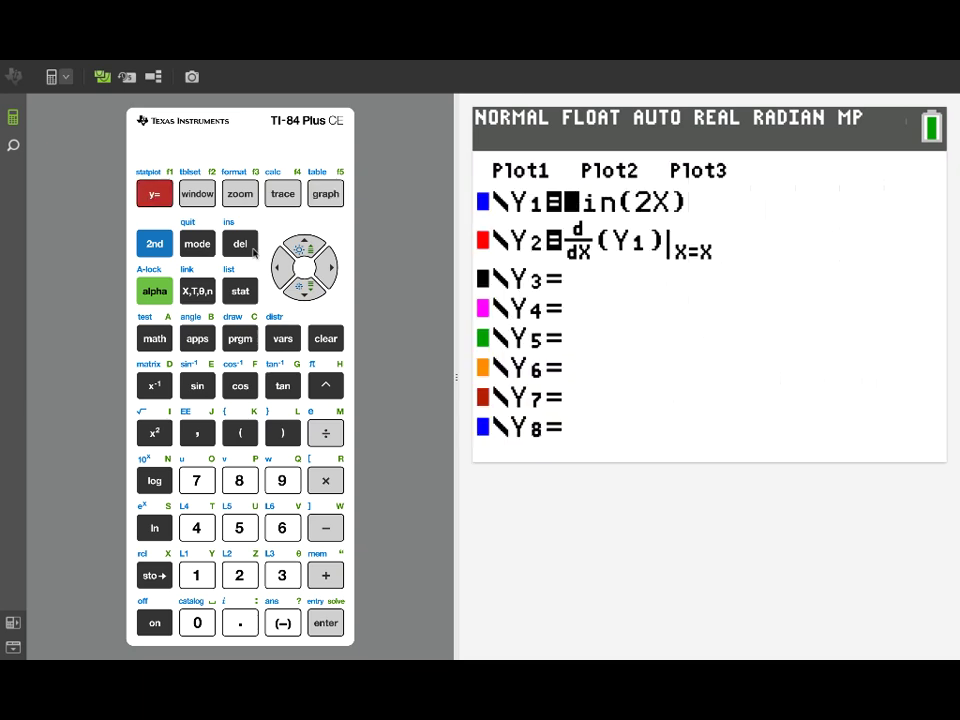
pyautogui.click(305, 289)
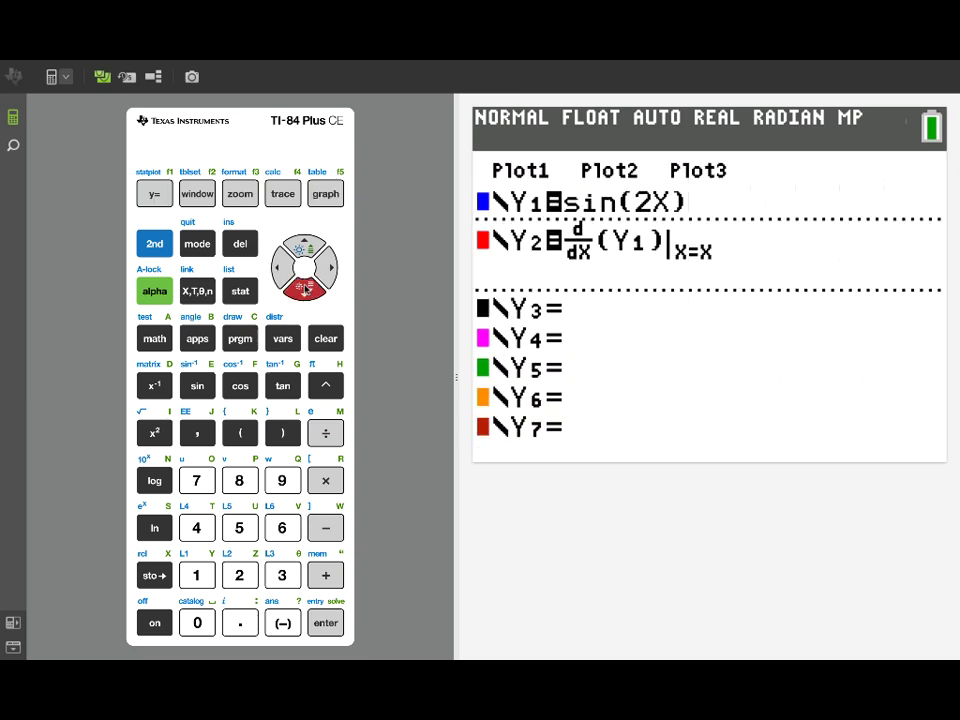
pyautogui.click(306, 288)
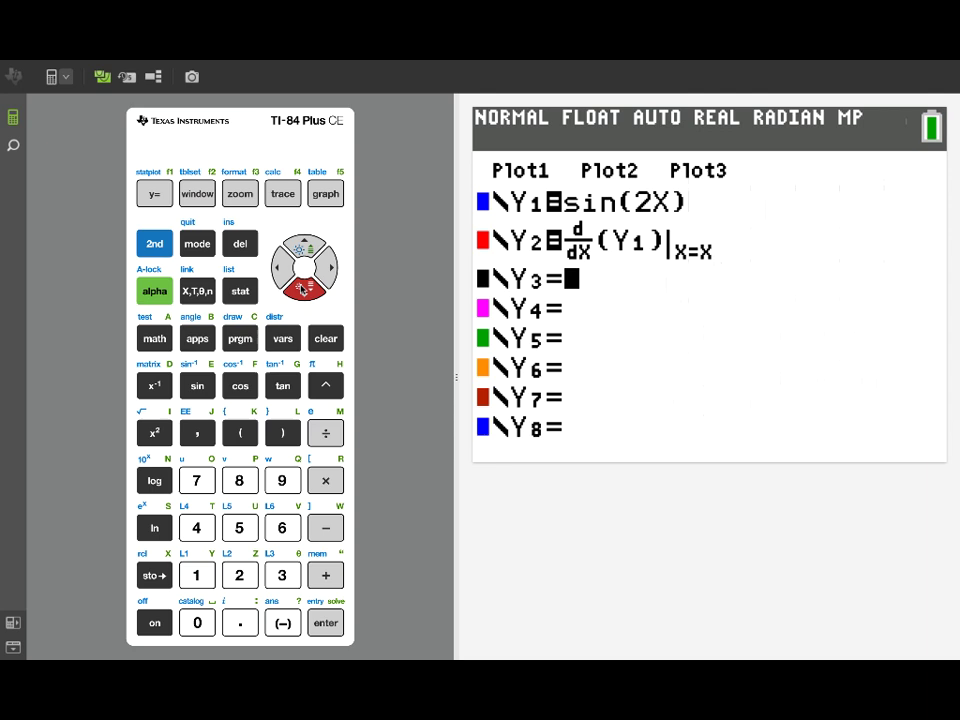
pyautogui.click(160, 339)
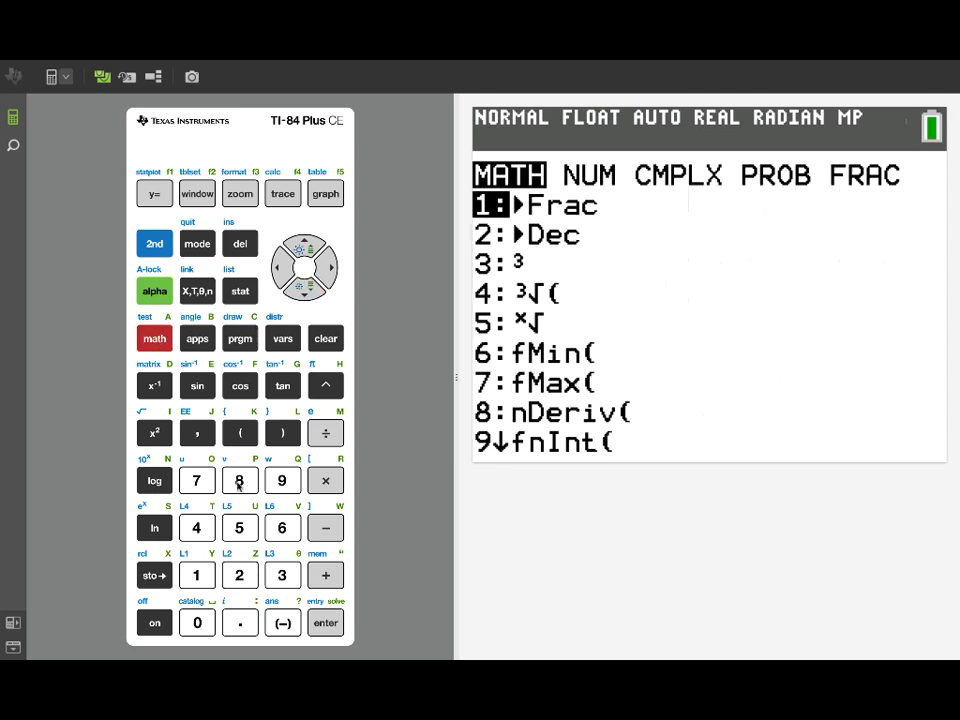
pyautogui.click(238, 482)
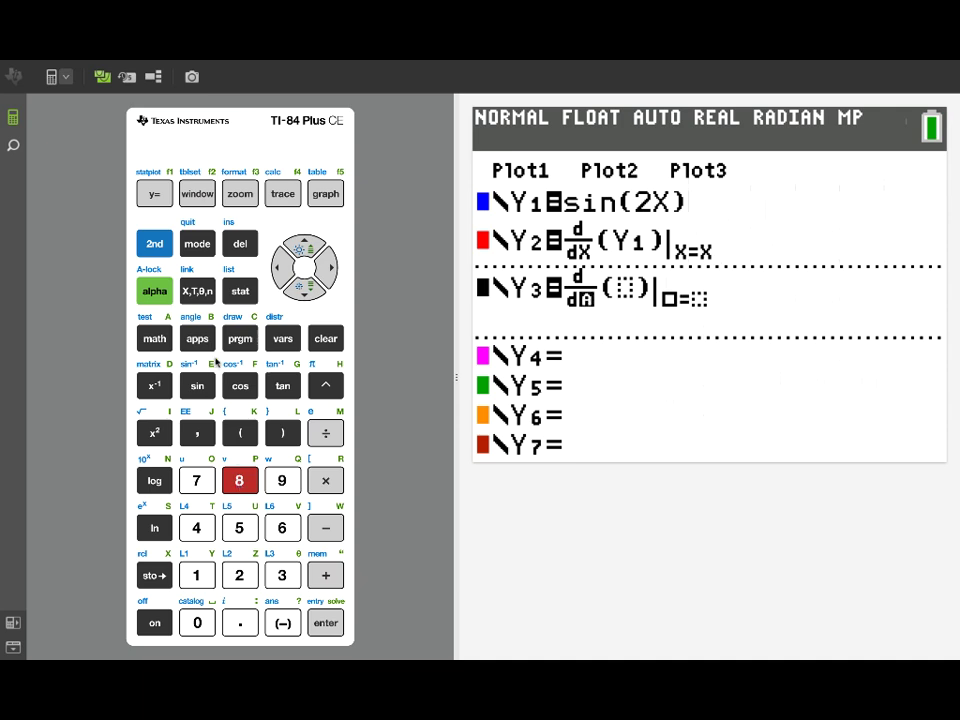
pyautogui.click(199, 292)
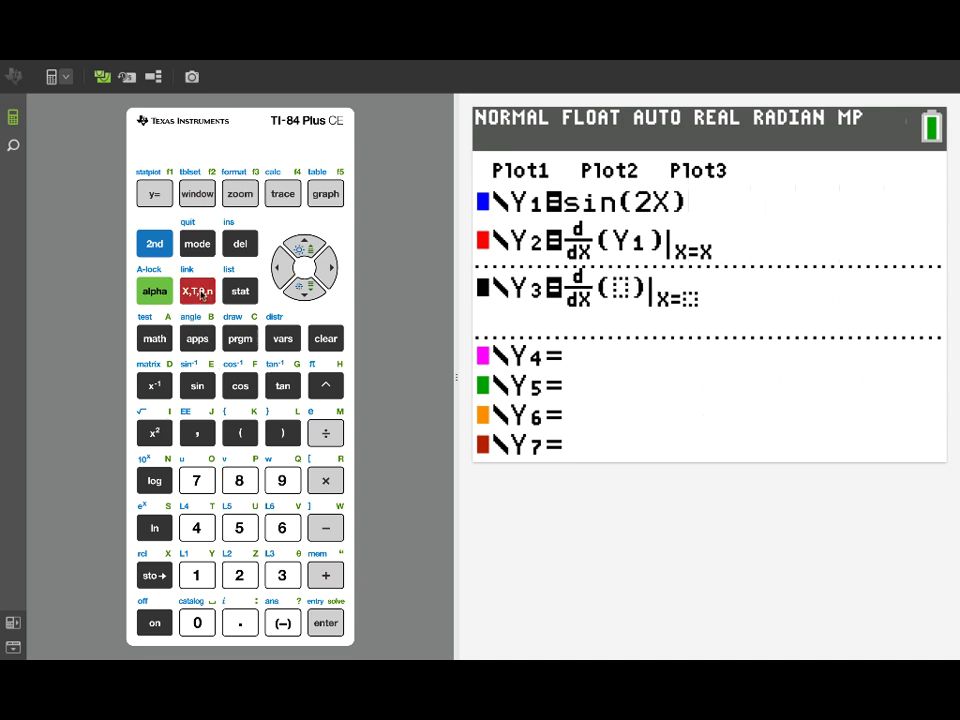
# Step: Complete Y3 by differentiating Y2 from Y-VARS and evaluating at X
pyautogui.click(281, 341)
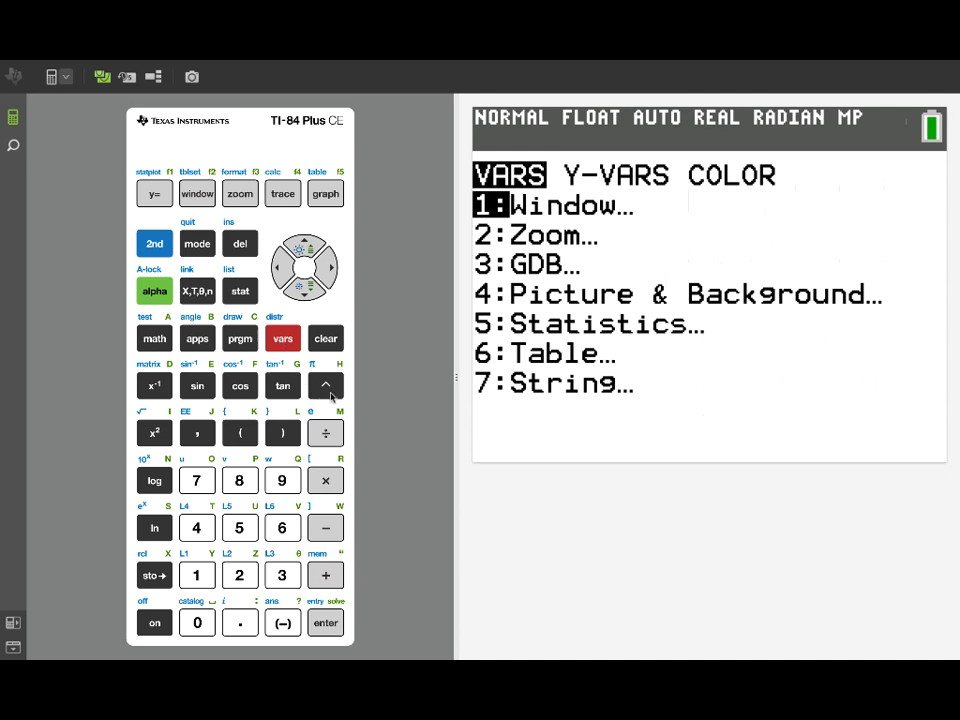
pyautogui.click(329, 270)
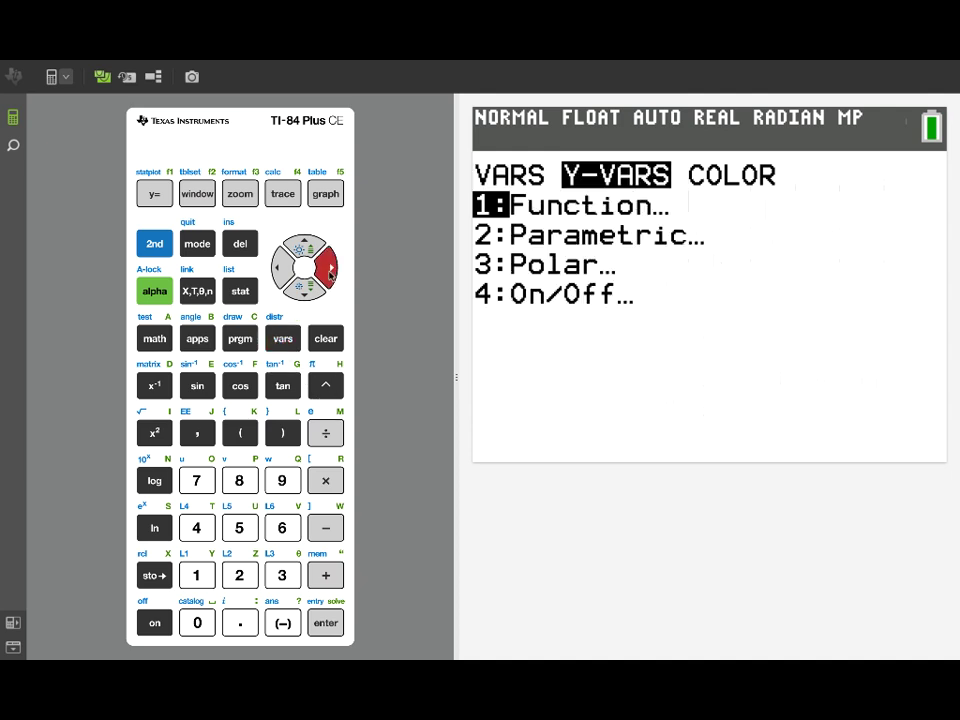
pyautogui.click(201, 580)
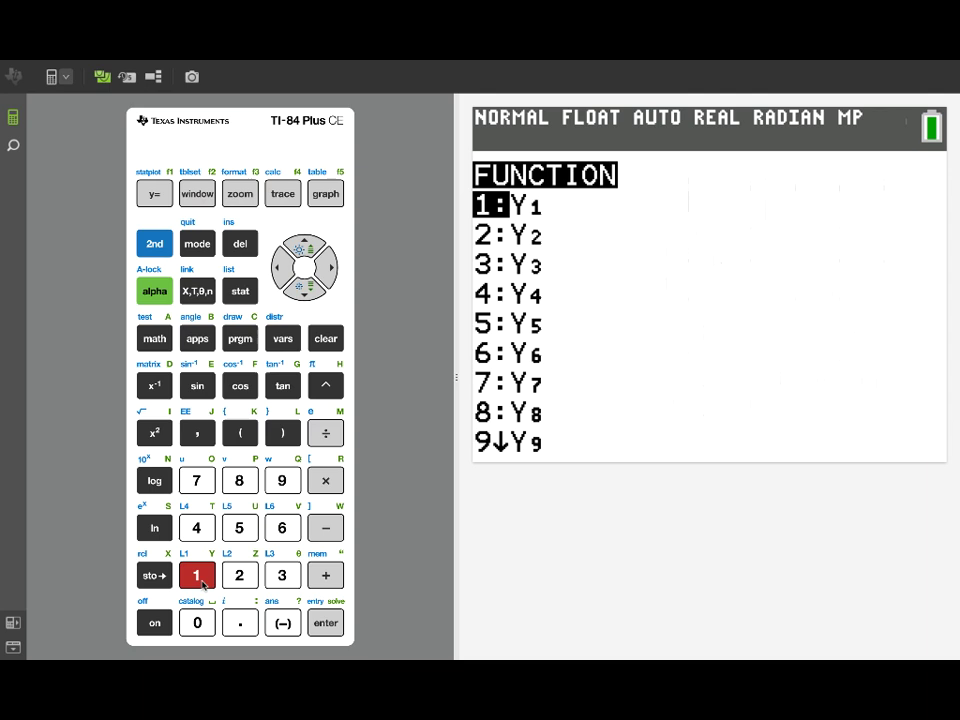
pyautogui.click(304, 286)
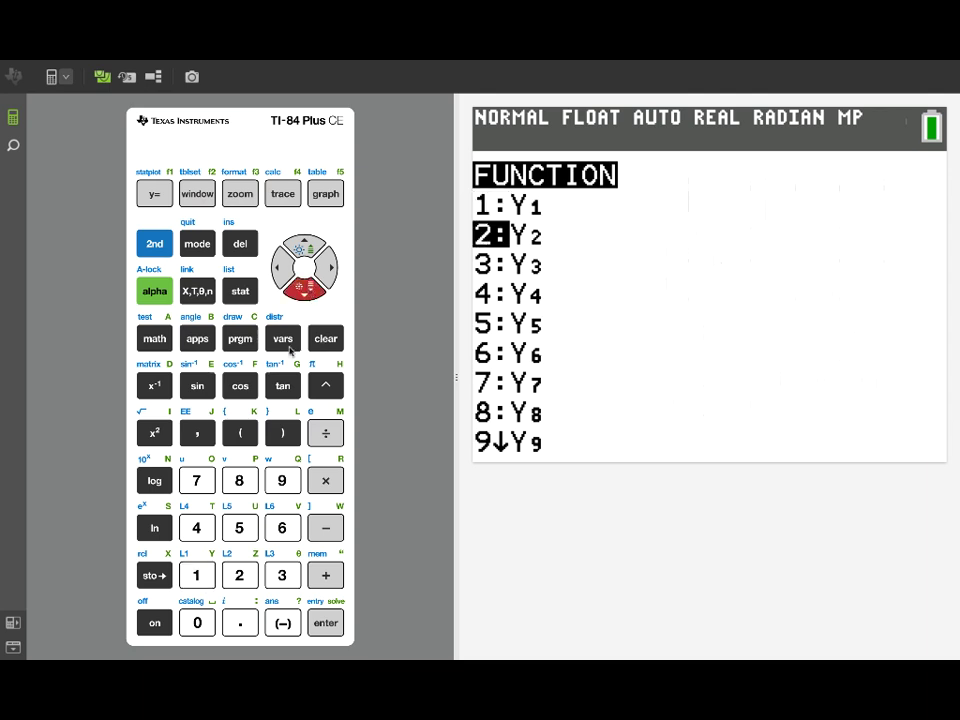
pyautogui.click(328, 624)
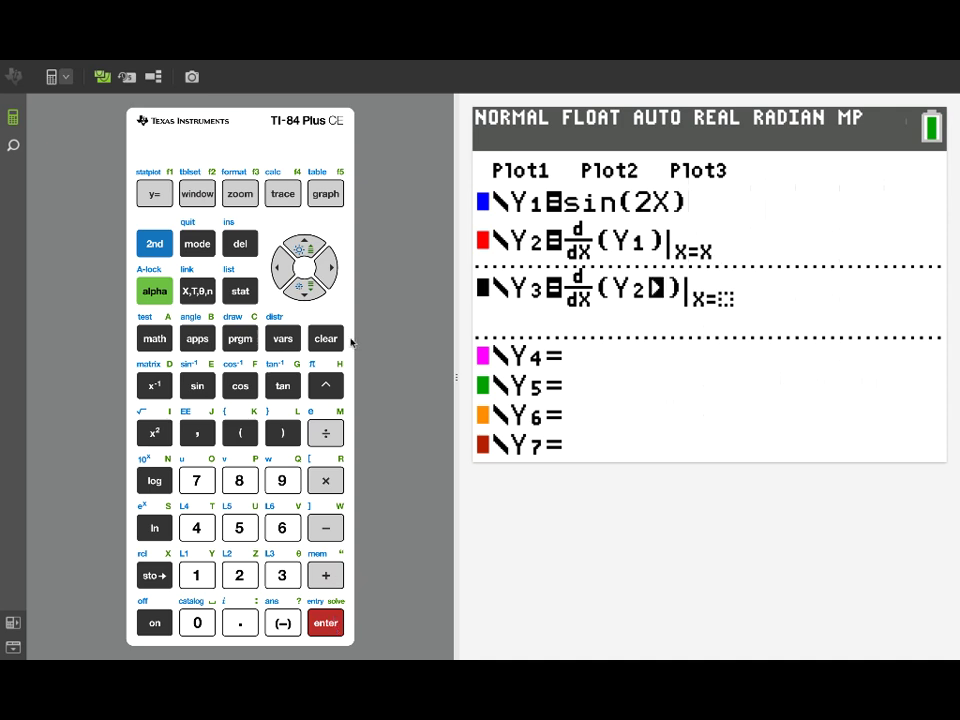
pyautogui.click(326, 266)
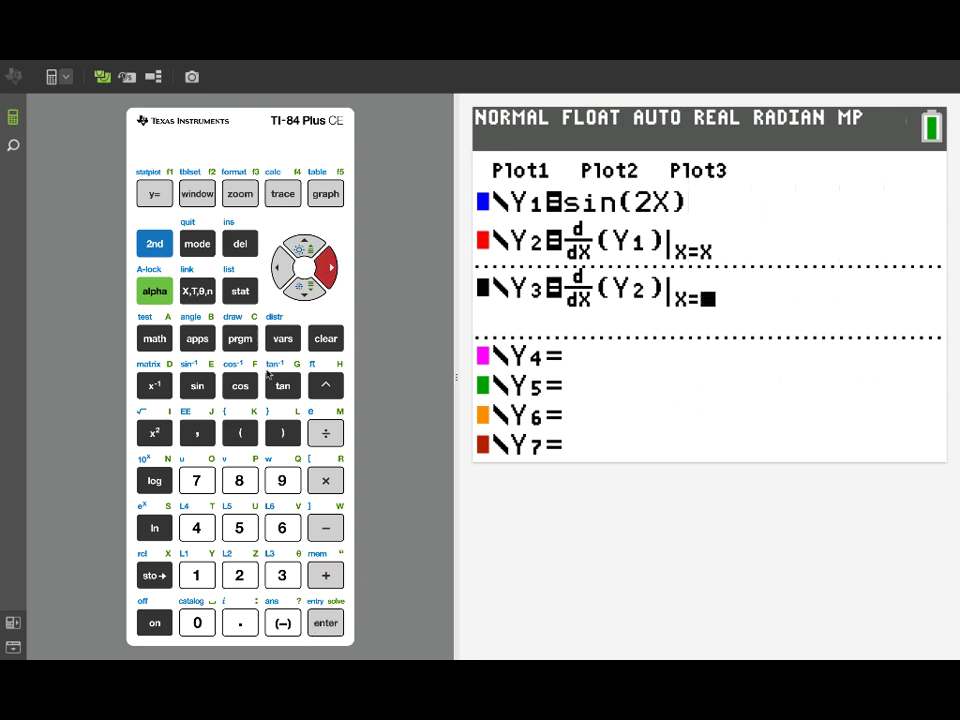
pyautogui.click(204, 291)
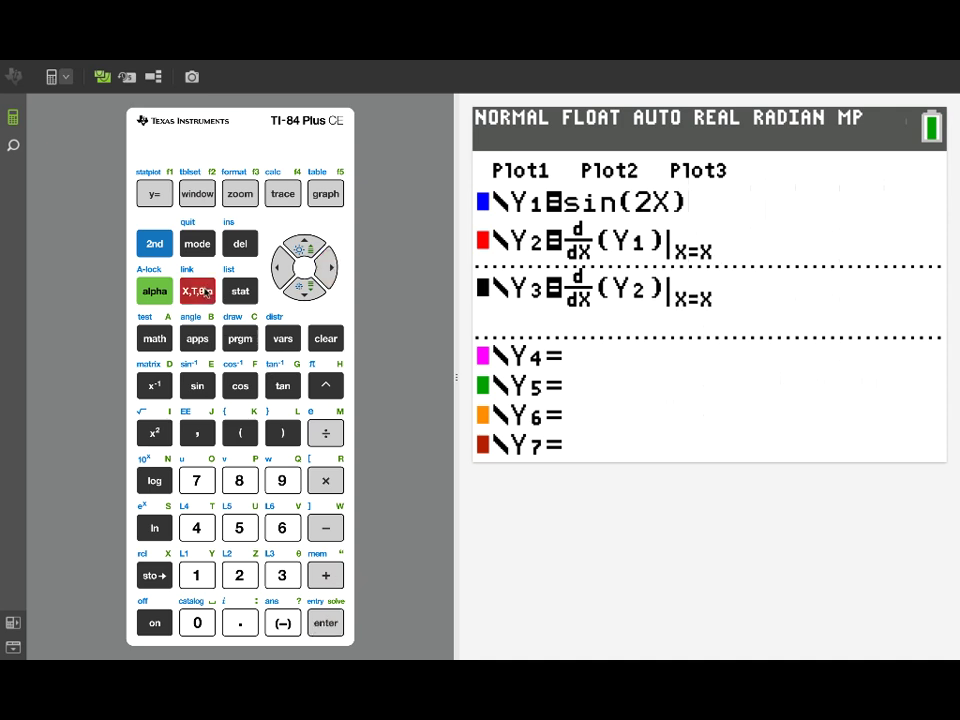
# Step: Graph all three curves with the black second derivative, then QUIT to the home screen
pyautogui.click(326, 195)
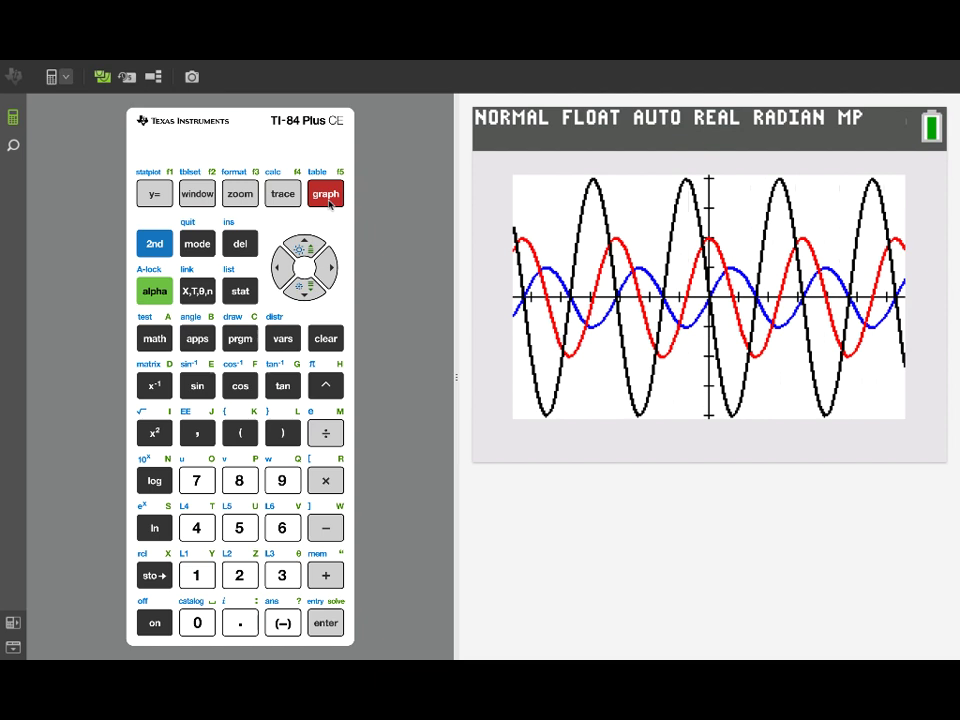
pyautogui.click(155, 243)
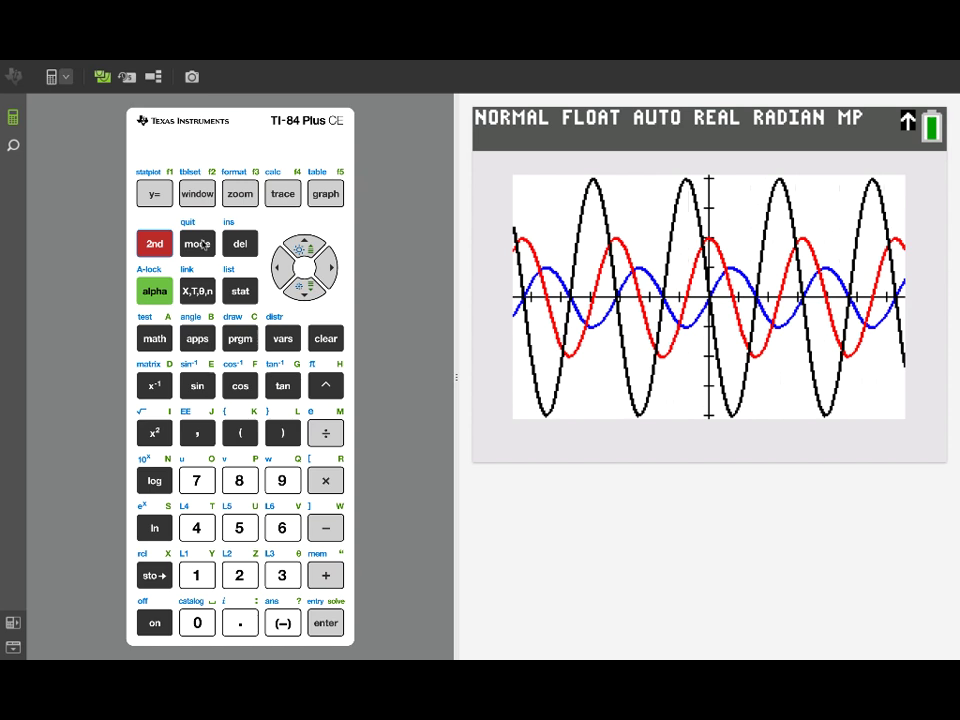
pyautogui.click(200, 245)
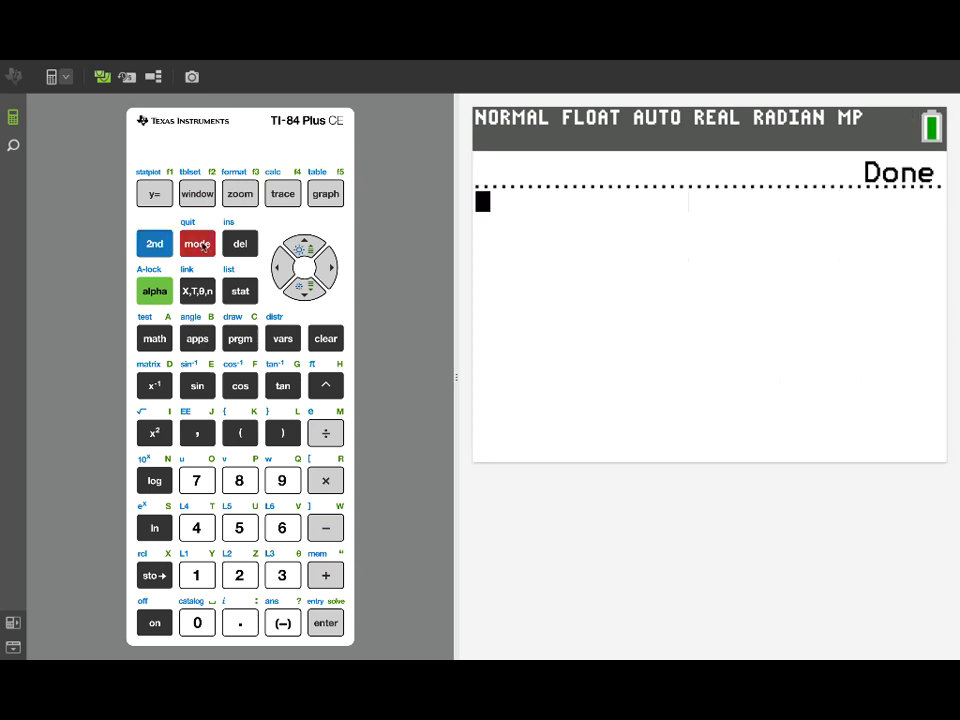